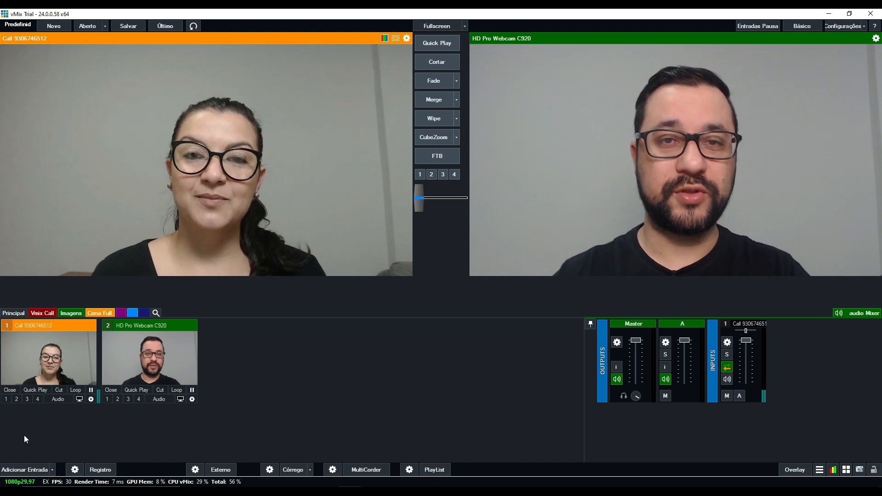
Add the WDoubleBox-GreenTriangle virtual set as input 3.
left_click(23, 468)
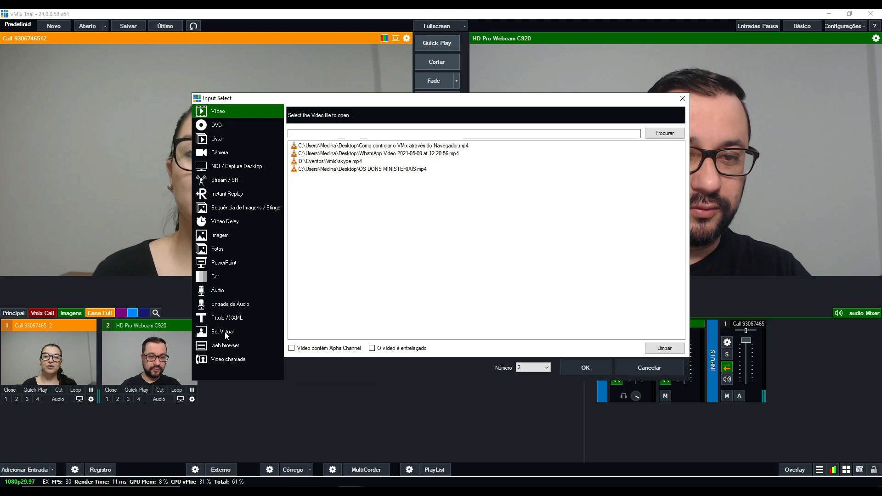
left_click(225, 332)
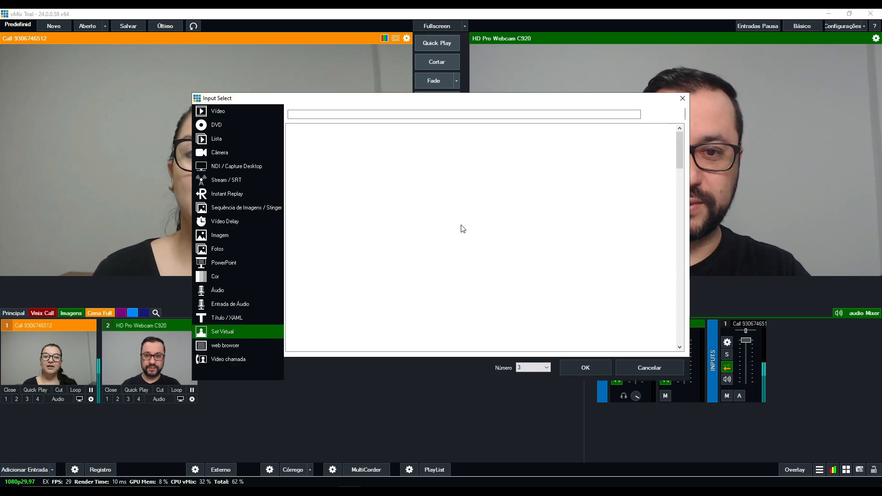
left_click_drag(563, 98, 403, 45)
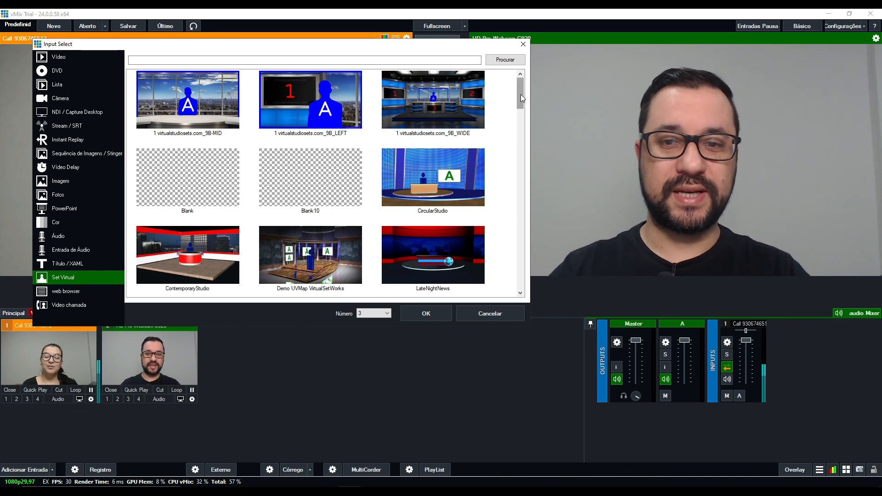
scroll(519, 99, "down", 1)
scroll(519, 98, "up", 1)
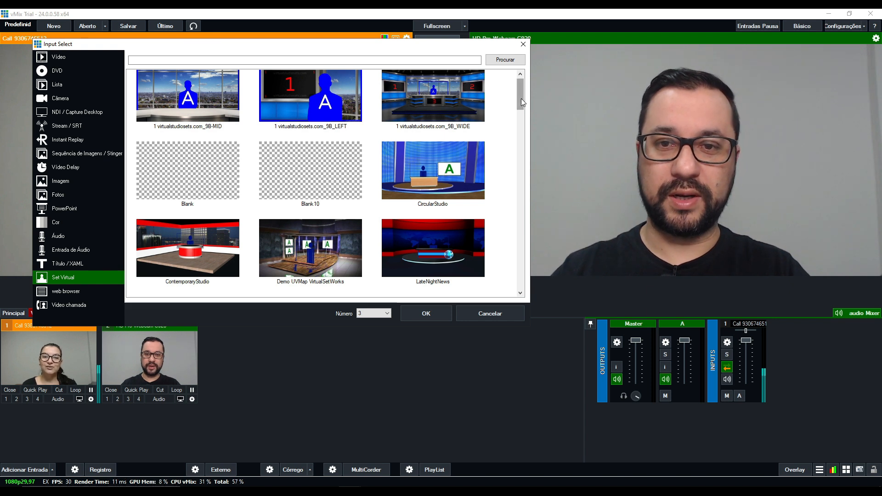
scroll(521, 99, "up", 1)
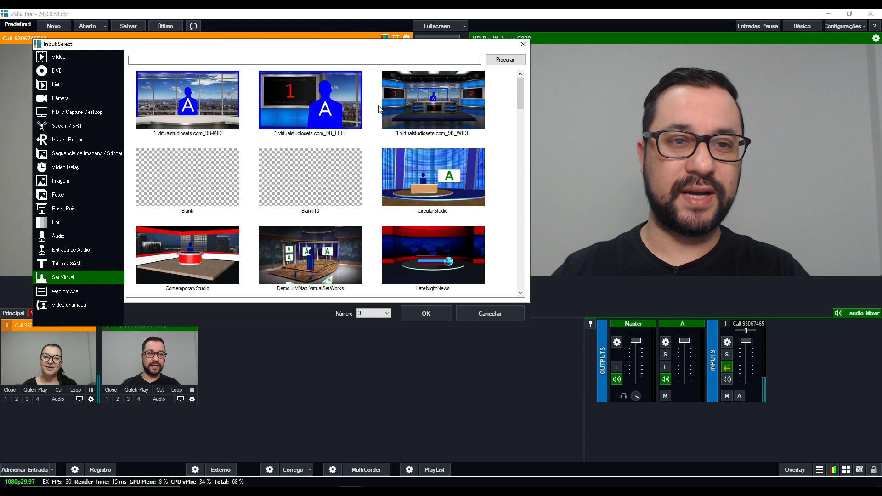
left_click_drag(519, 86, 520, 116)
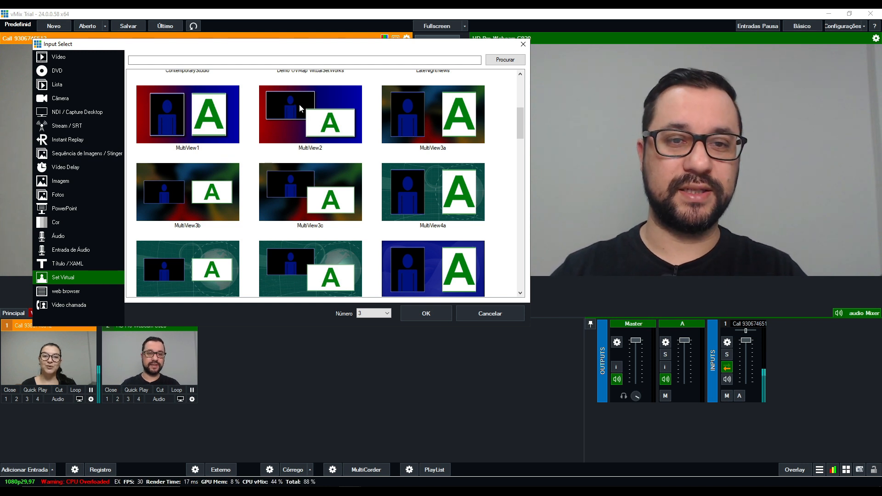
left_click_drag(522, 131, 525, 147)
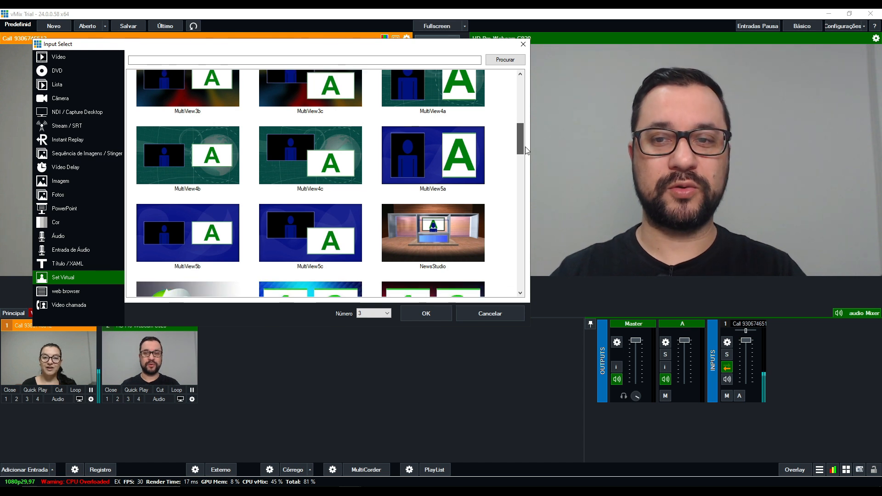
left_click_drag(526, 151, 521, 157)
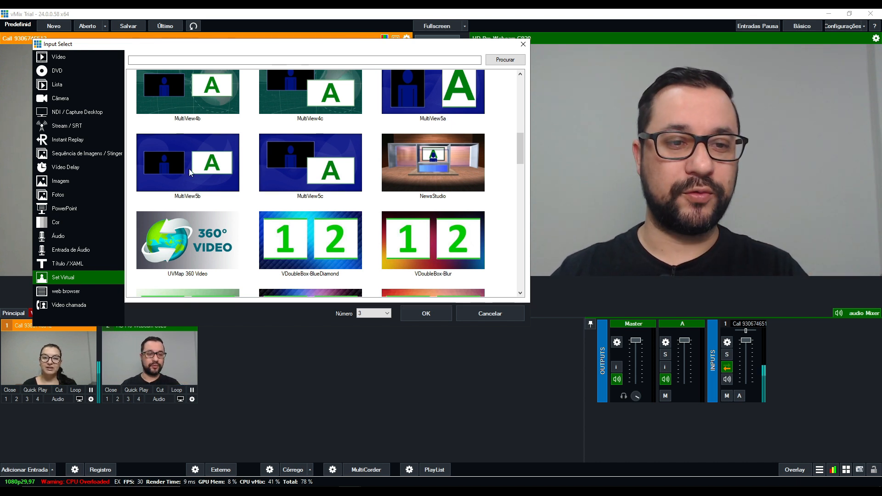
left_click_drag(520, 143, 517, 238)
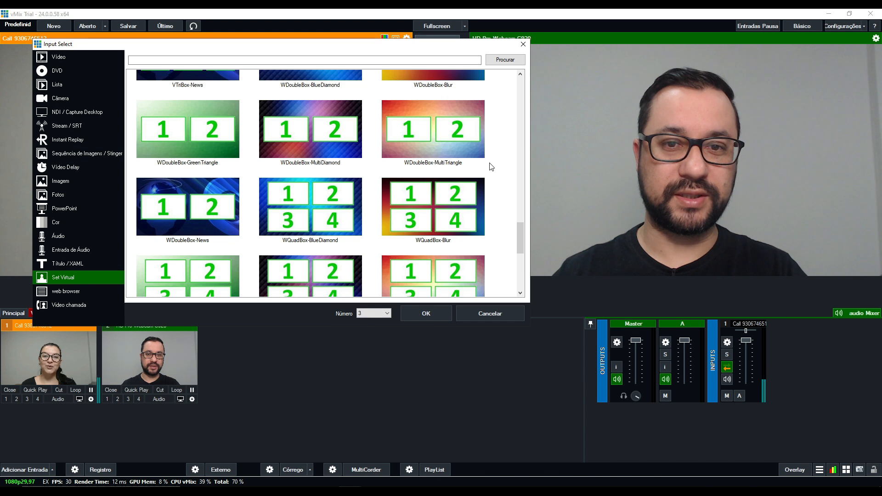
mouse_move(521, 238)
left_mouse_down()
mouse_move(527, 251)
mouse_move(525, 239)
left_mouse_up()
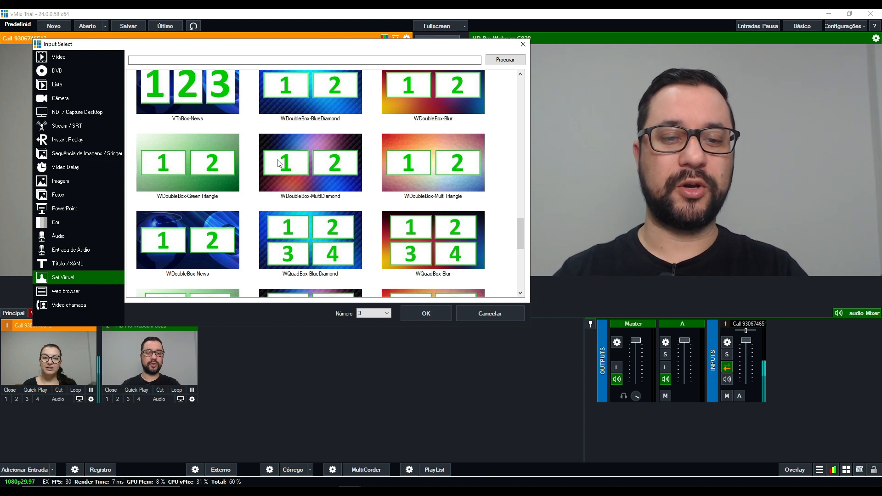
left_click(210, 164)
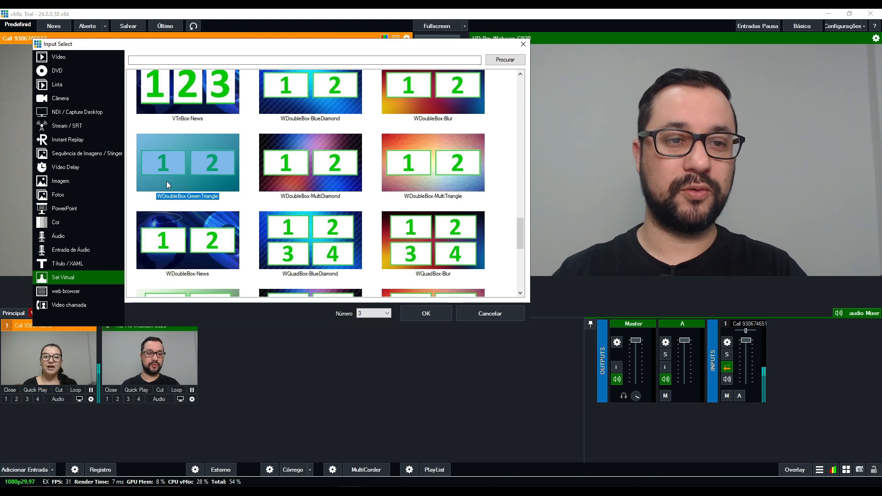
left_click(420, 315)
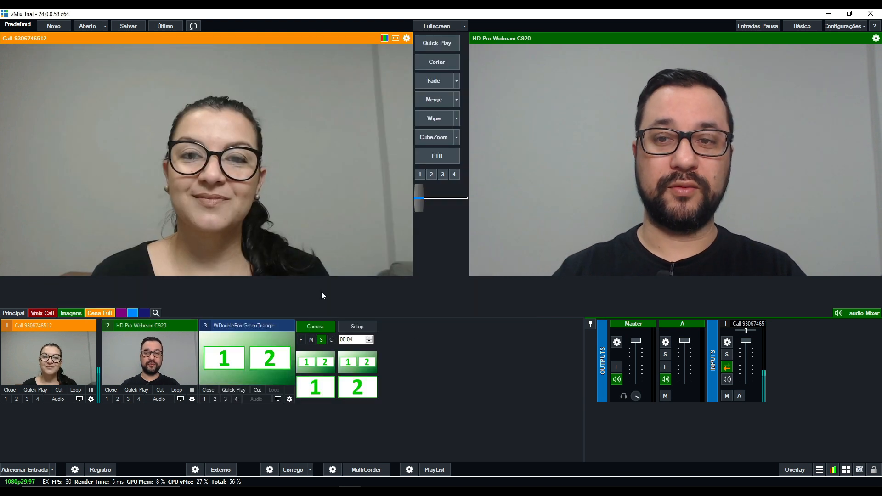
Load the WDoubleBox-GreenTriangle set into preview and open its layer setup with the Background layer selected.
left_click(263, 353)
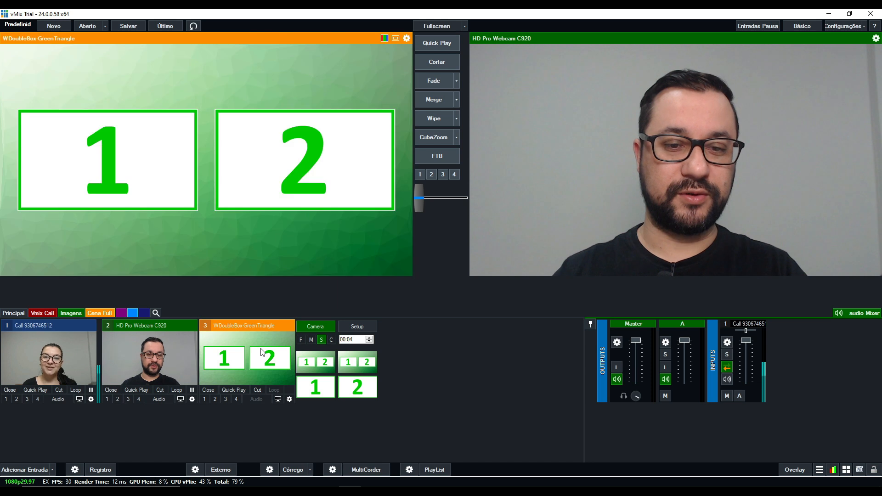
left_click(361, 329)
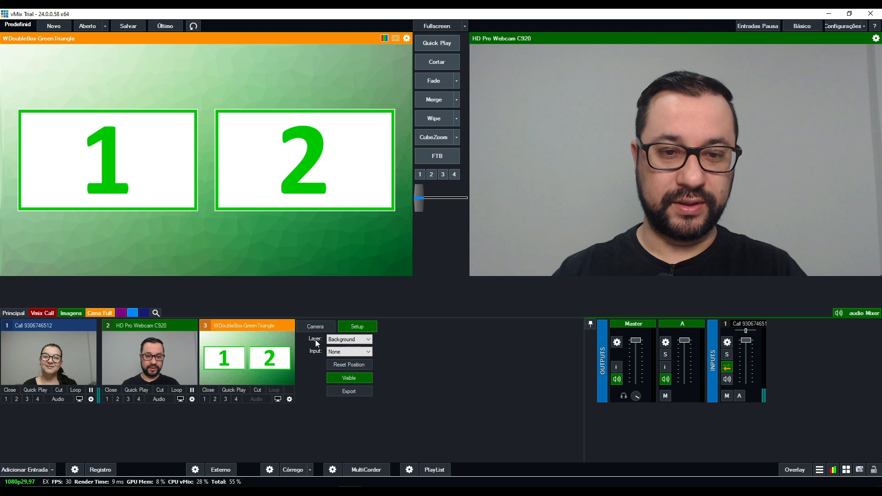
left_click(342, 340)
left_click(341, 340)
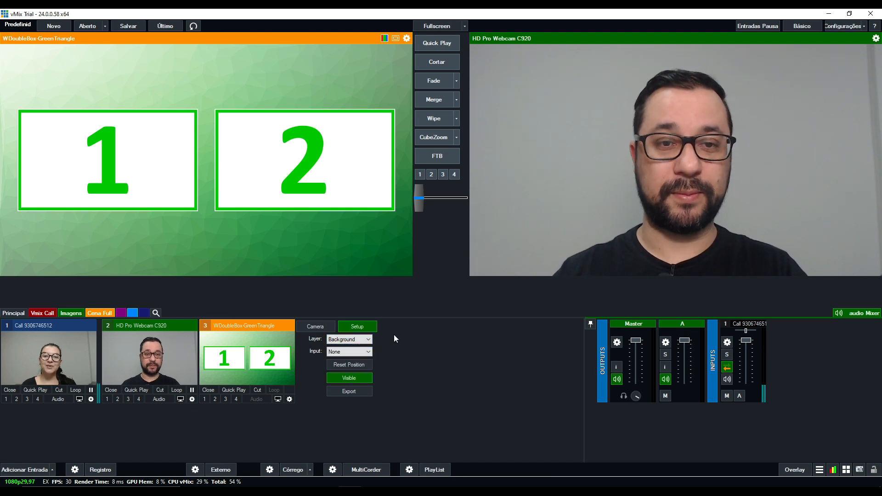
Toggle the Background layer's visibility off and on again, keeping Background as the selected layer.
left_click(360, 378)
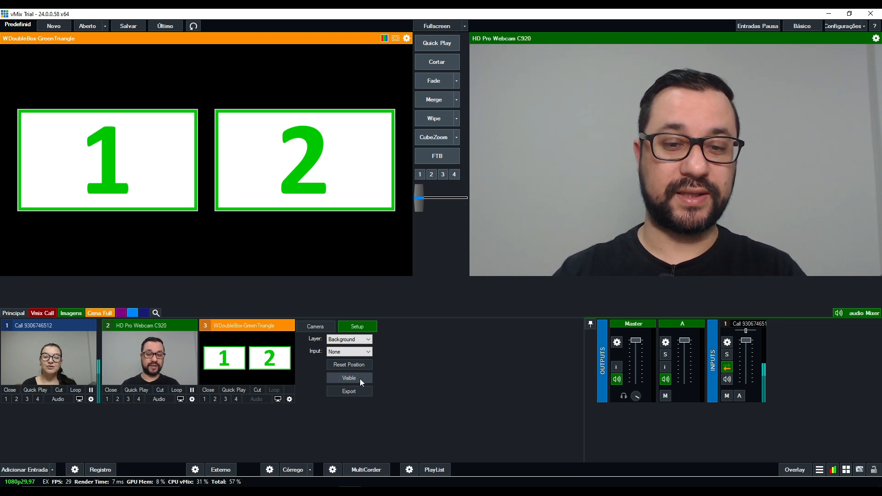
left_click(360, 378)
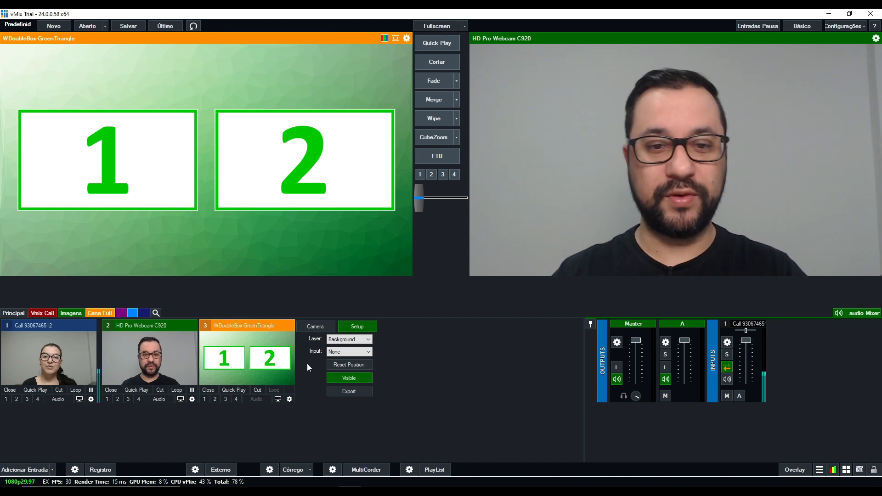
left_click(347, 340)
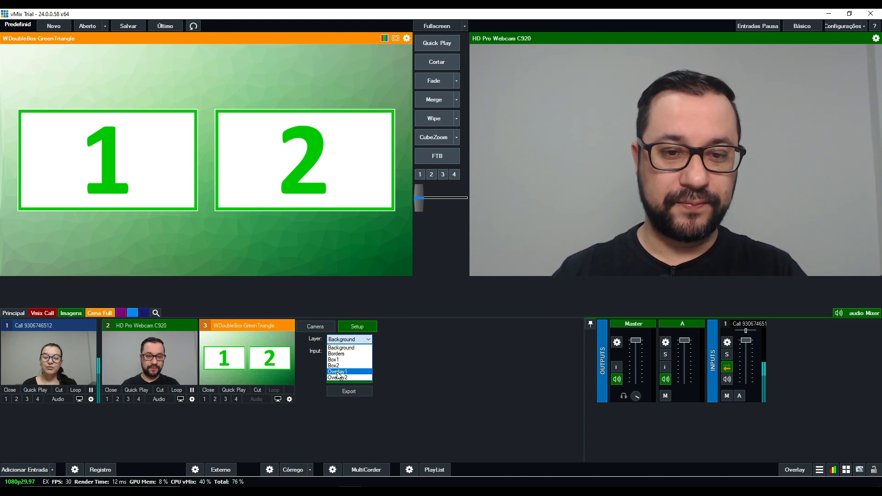
left_click(342, 348)
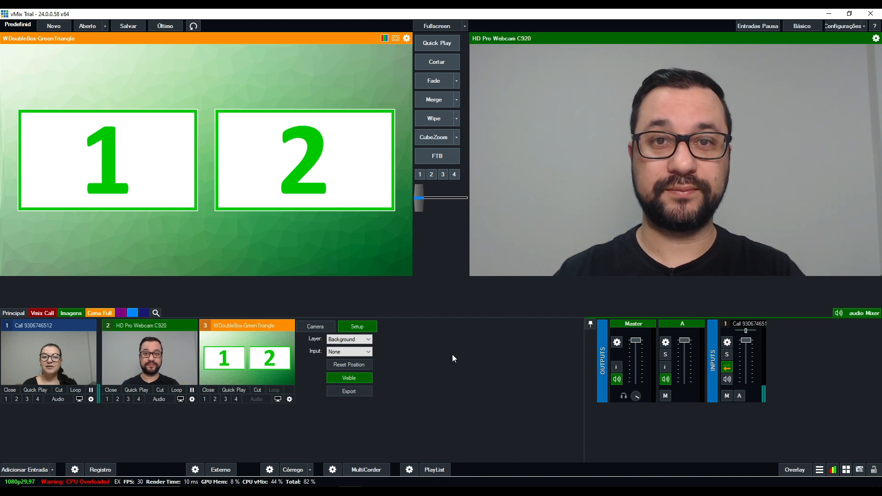
Preview the blurry blue background image, then assign it as the input of the virtual set's Background layer.
left_click(441, 343)
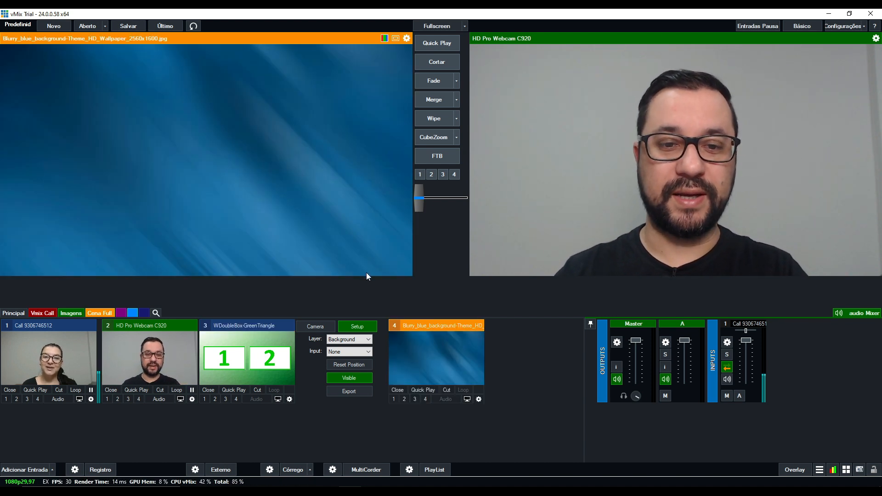
left_click(263, 326)
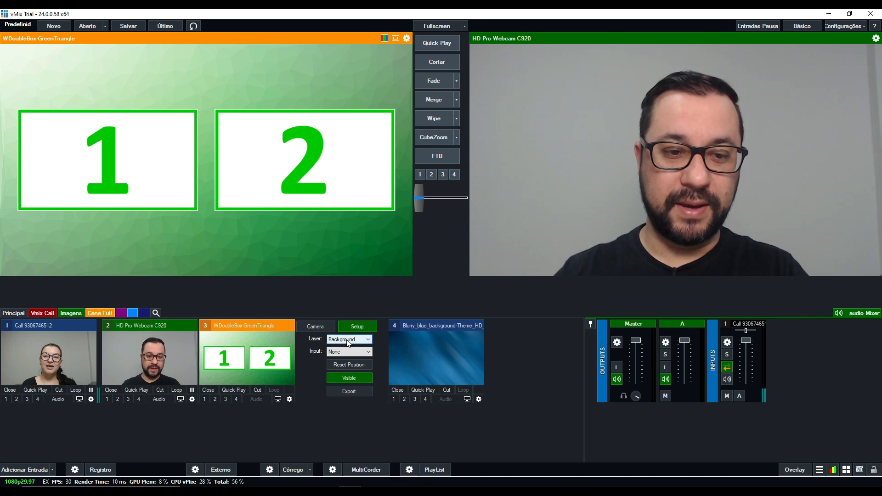
left_click(340, 352)
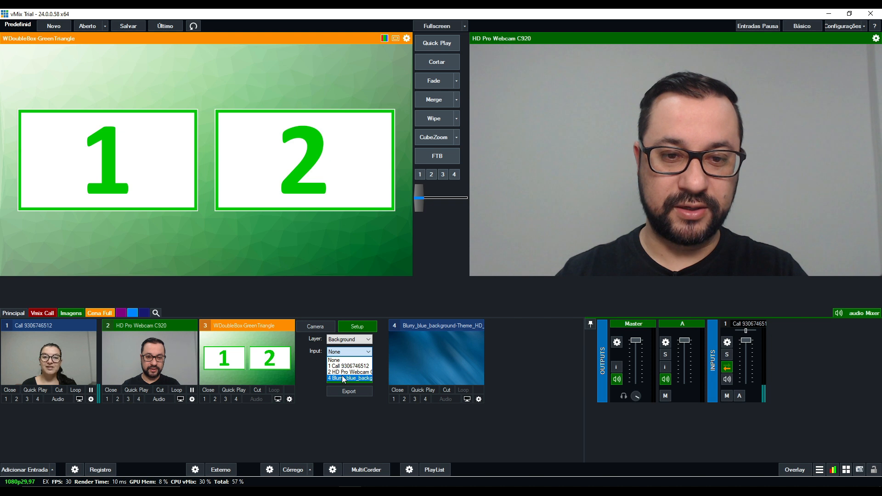
left_click(342, 377)
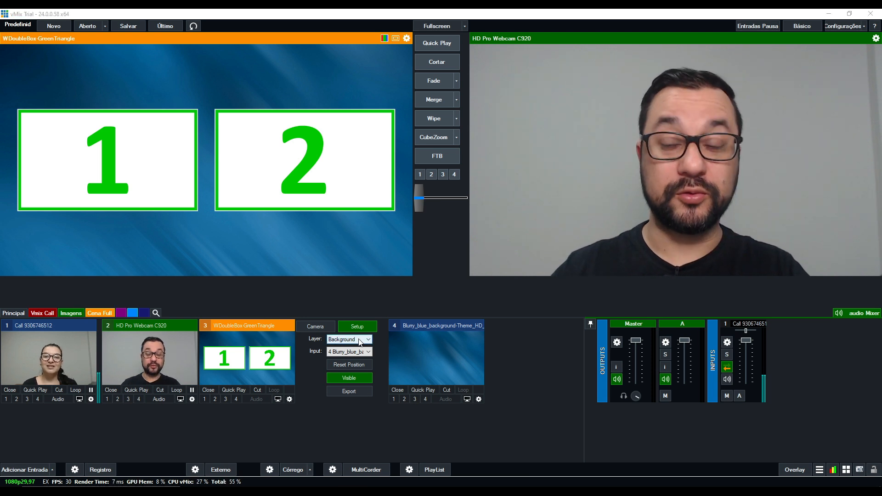
Assign the HD Pro Webcam C920 input to the virtual set's Box1 layer.
left_click(360, 340)
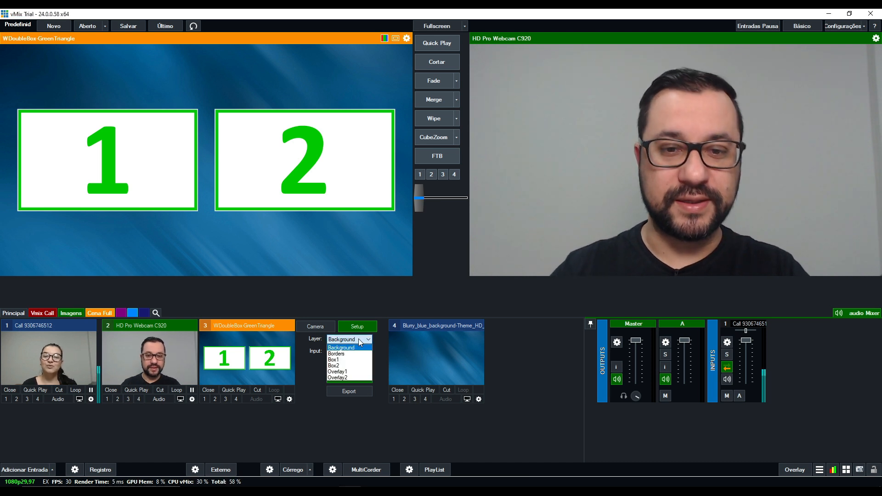
left_click(338, 360)
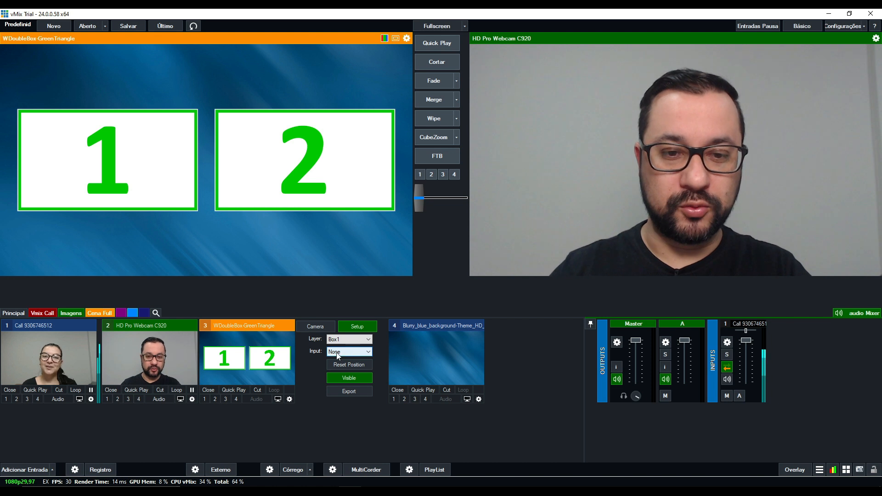
left_click(338, 354)
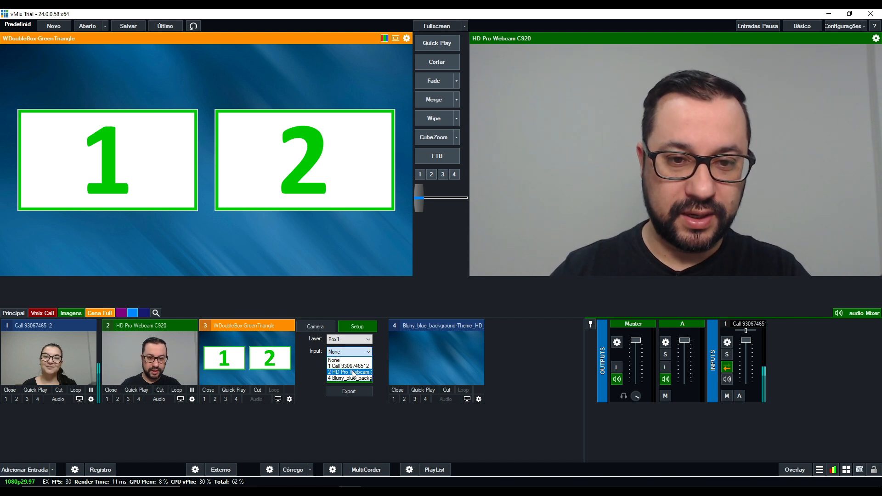
left_click(348, 372)
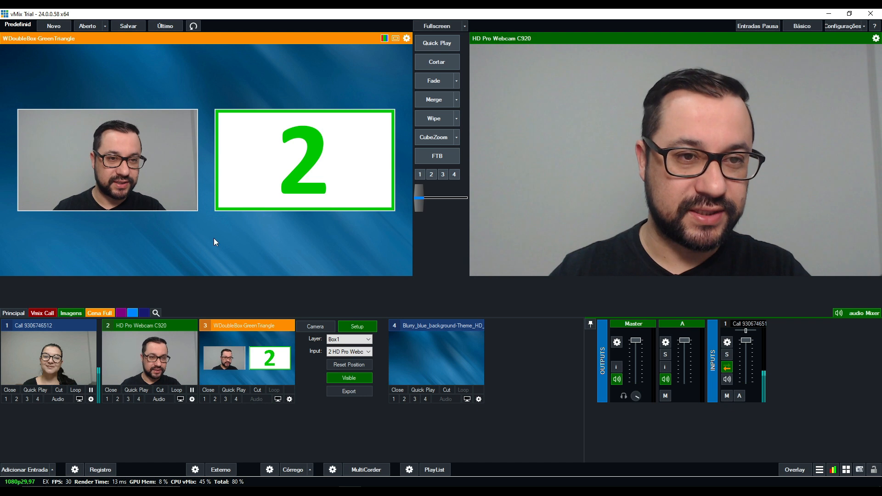
Assign the video call on input 1 to the virtual set's Box2 layer.
left_click(346, 340)
left_click(347, 365)
left_click(348, 352)
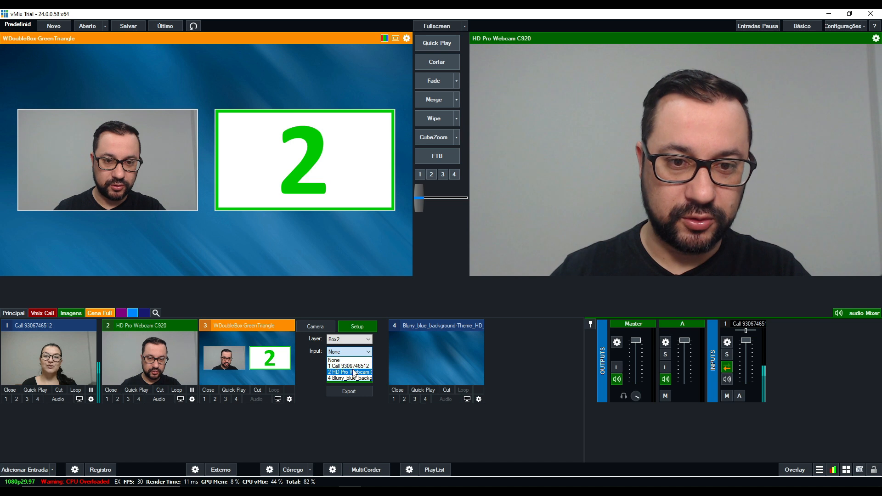
left_click(348, 367)
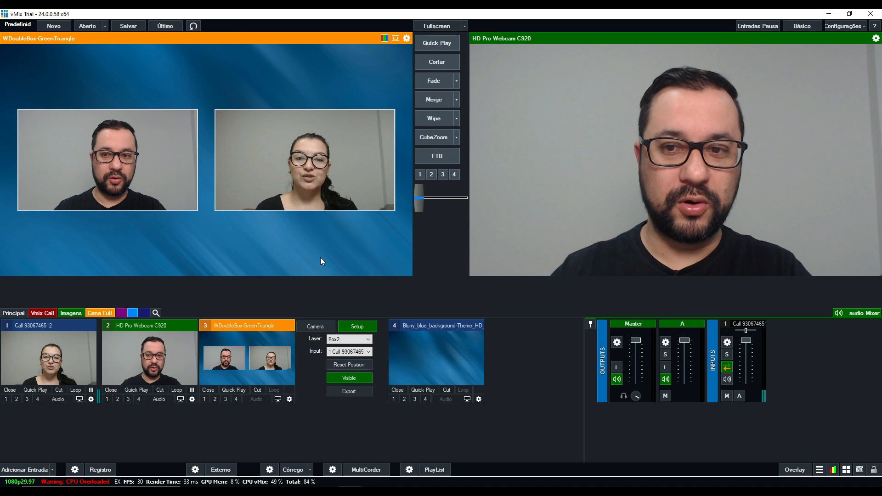
Select the virtual set's Borders layer and review its input setting and the other available layers.
left_click(347, 340)
left_click(348, 354)
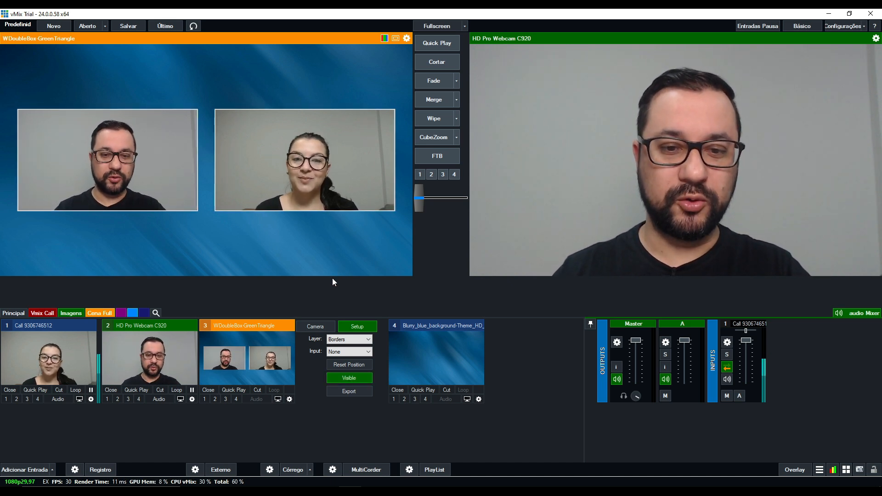
left_click(342, 340)
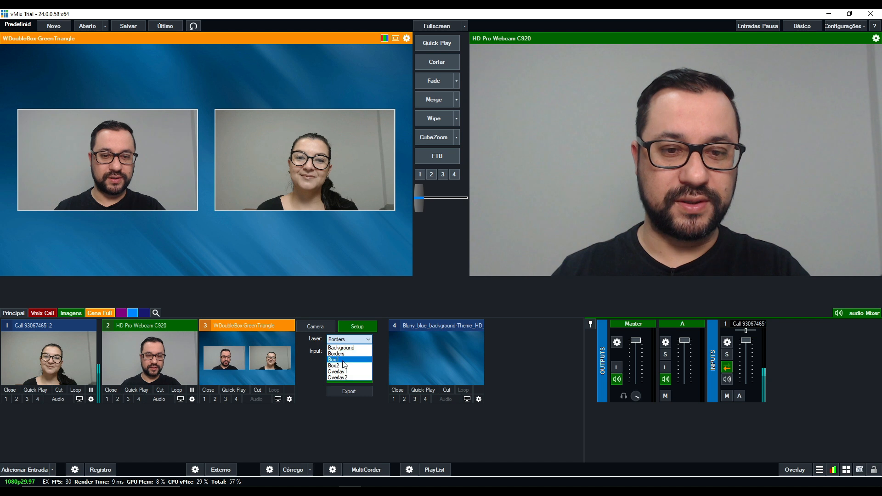
left_click(308, 360)
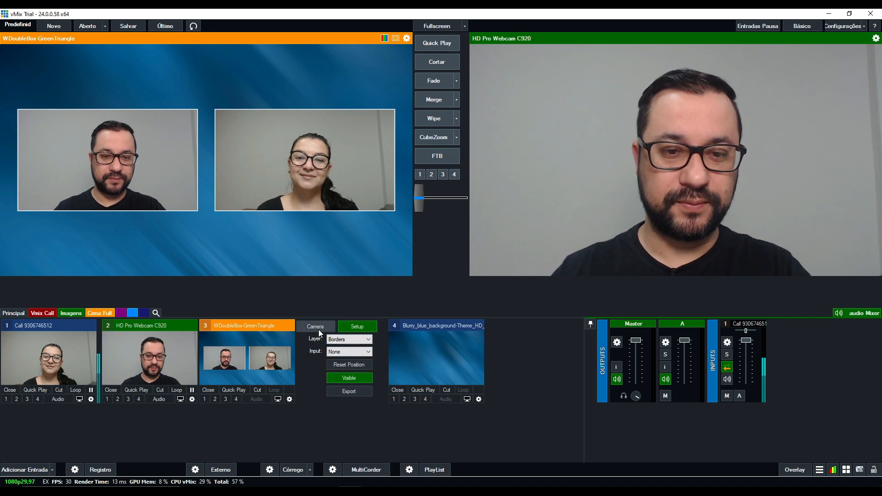
Switch the virtual set to the camera view that fills the frame with Box1 and set the camera speed to F (00:01).
left_click(317, 327)
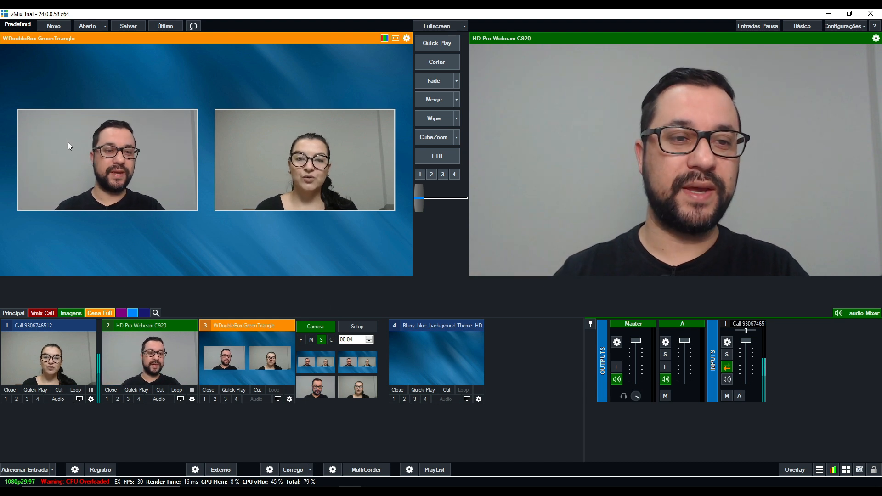
left_click(316, 387)
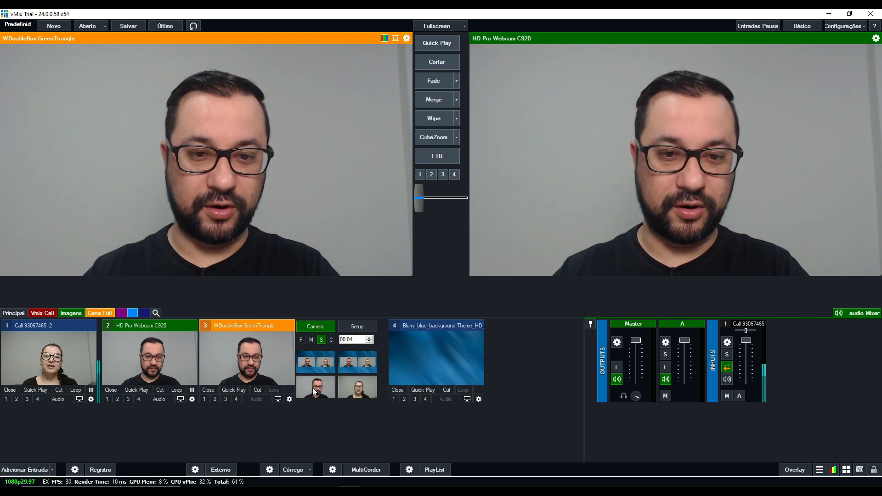
left_click(301, 340)
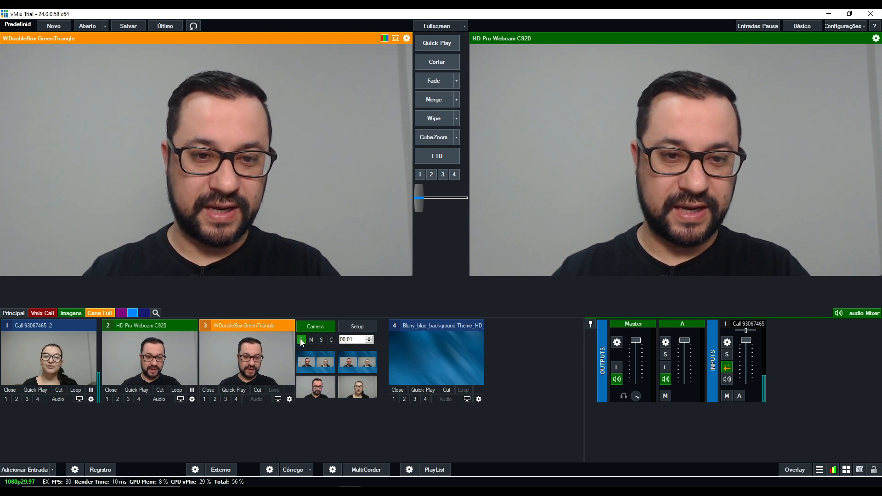
Switch the virtual set to the full-frame Box2 camera view and back to the two-box view.
left_click(357, 391)
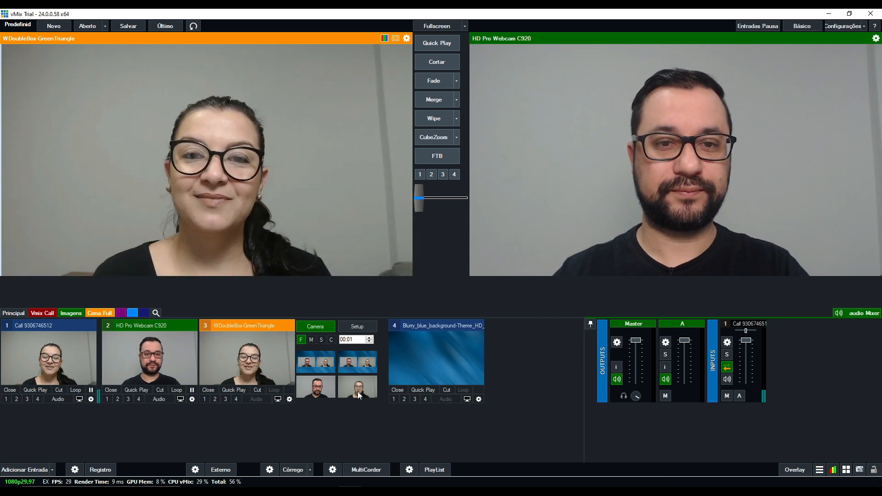
left_click(324, 368)
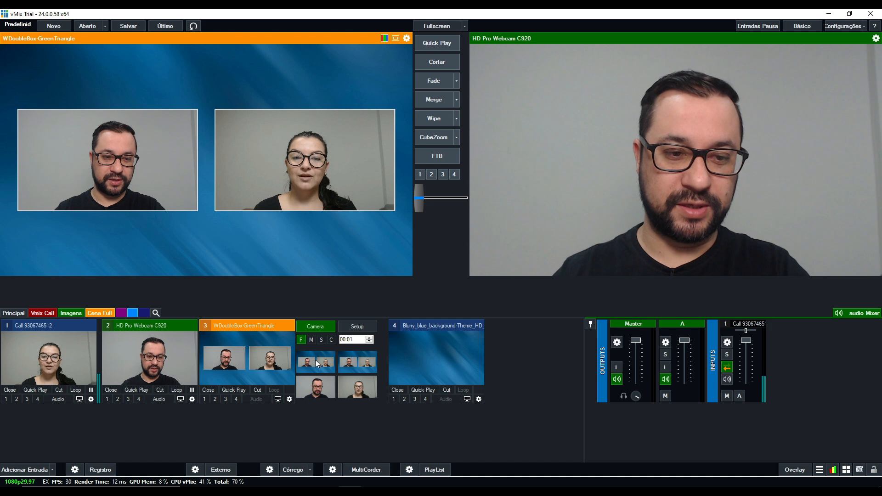
Examine the zoom and pan settings of the two-box camera view and the full-frame Box1 view without changing them.
double_click(315, 360)
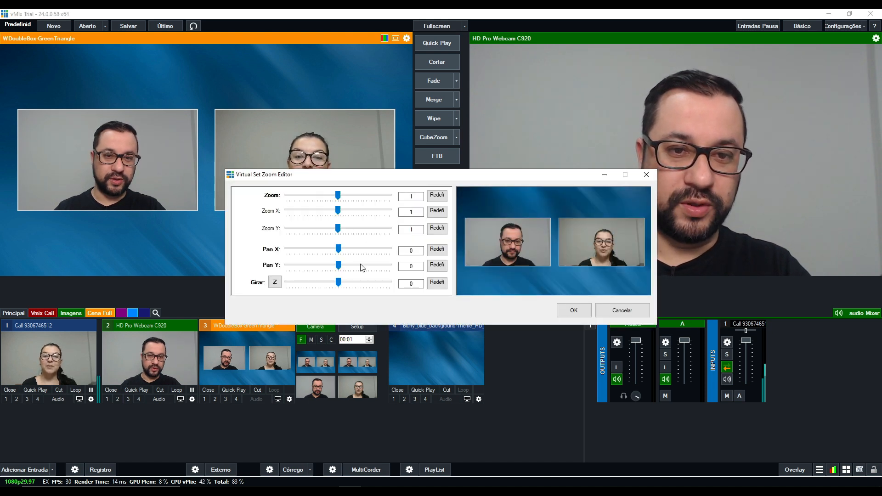
left_click(622, 310)
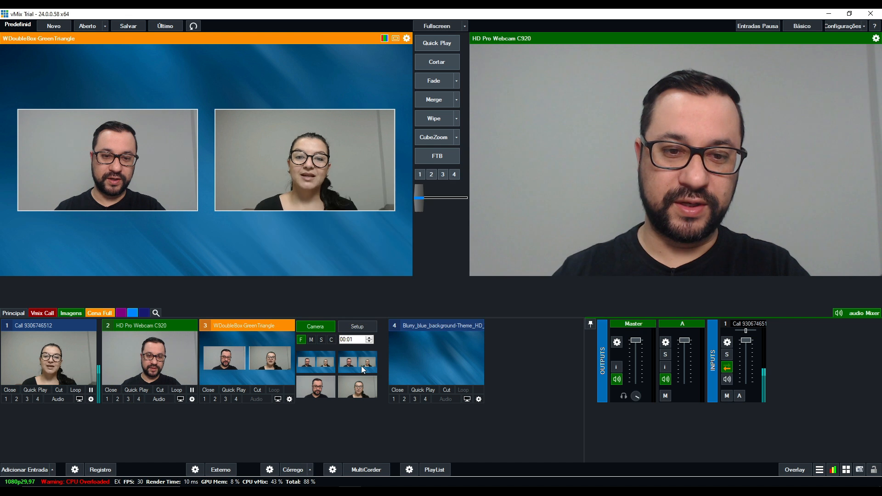
double_click(313, 387)
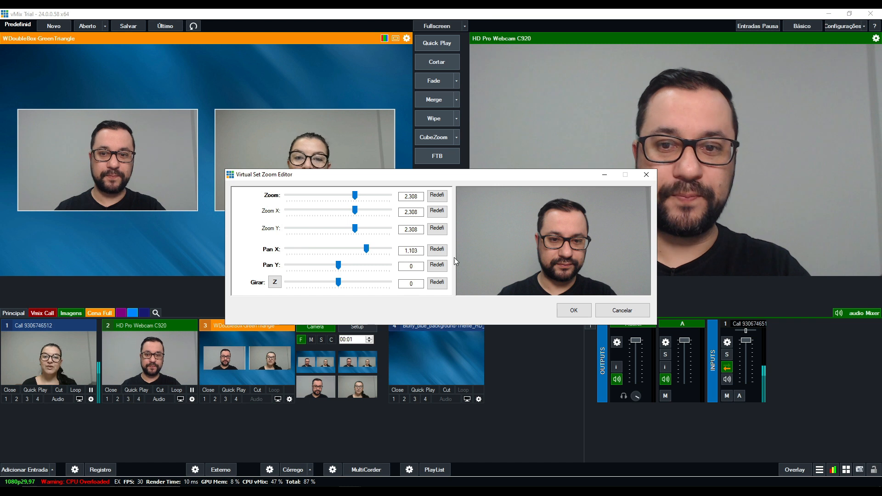
left_click(619, 312)
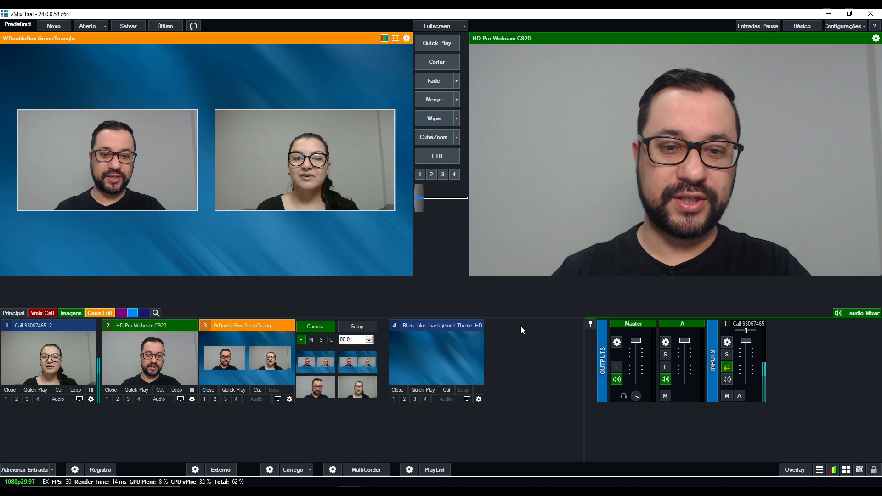
Preview the camera move from the two-box view to Box2's full frame and back.
left_click(360, 390)
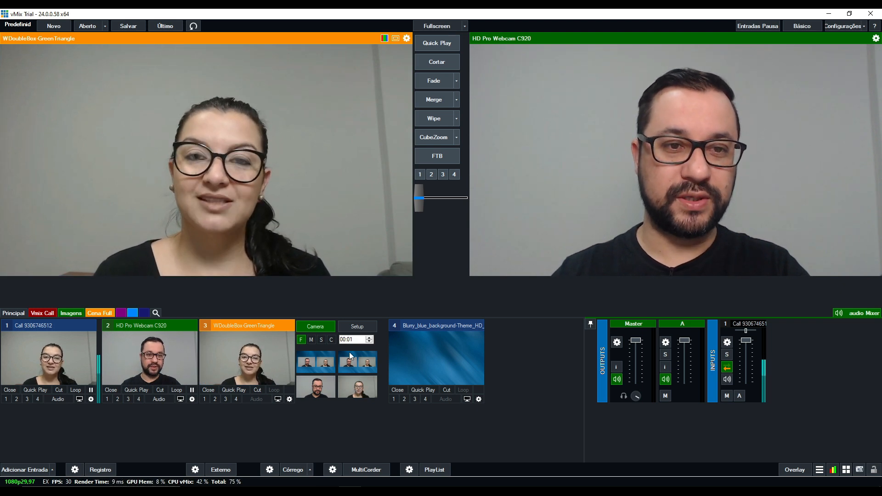
left_click(325, 361)
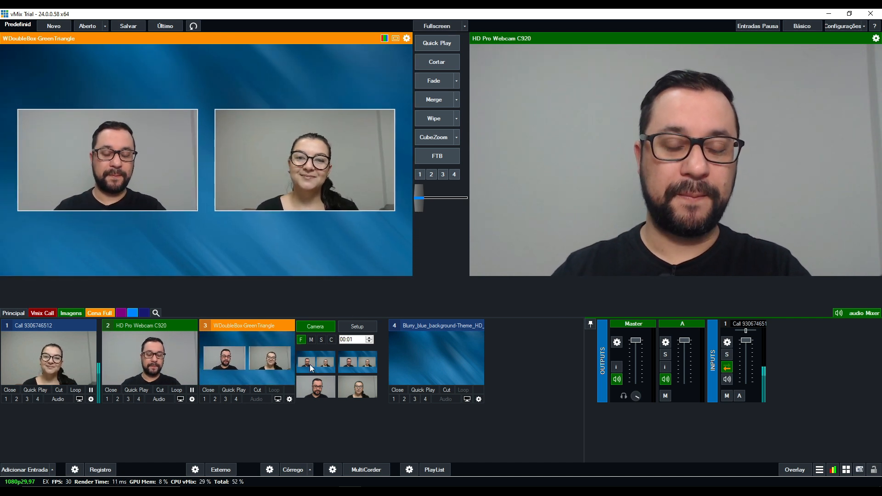
Review the virtual set's available layers, keeping Borders selected, and return to the camera views.
left_click(349, 325)
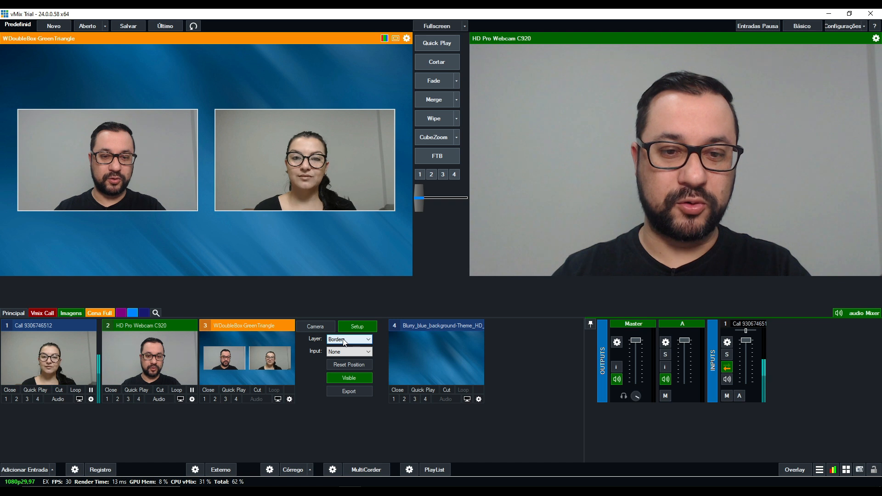
left_click(345, 341)
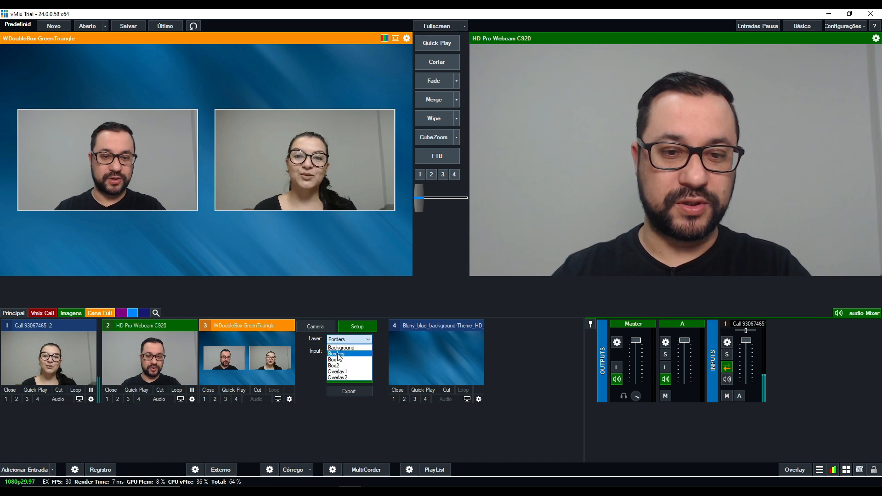
left_click(314, 367)
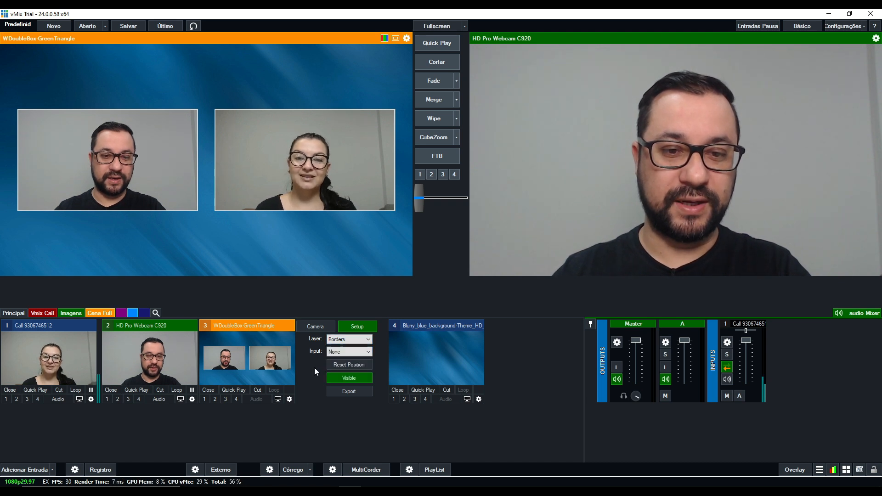
left_click(348, 339)
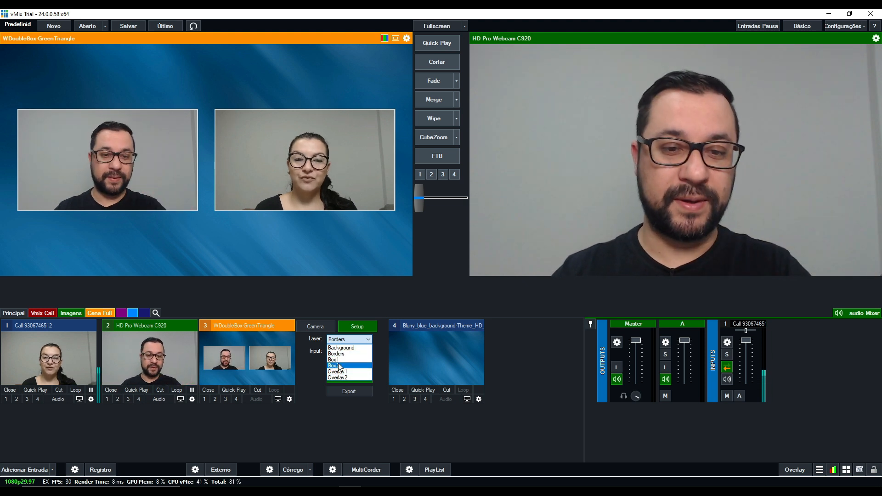
left_click(310, 370)
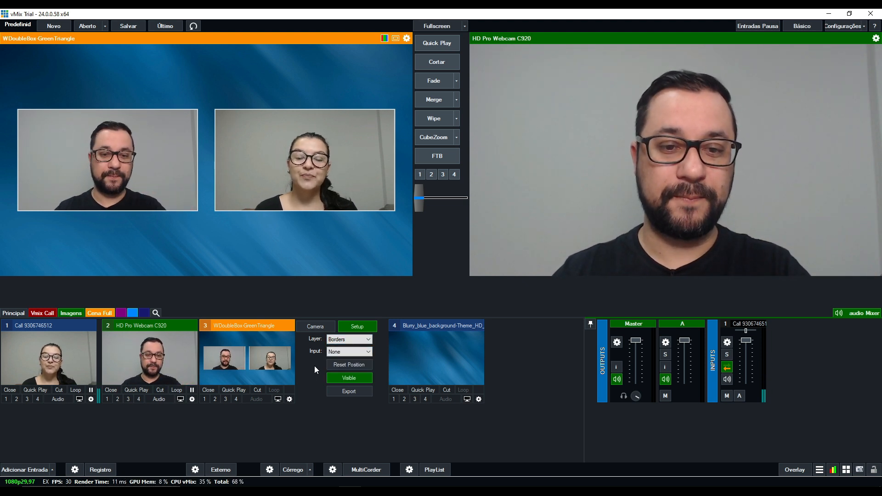
left_click(329, 328)
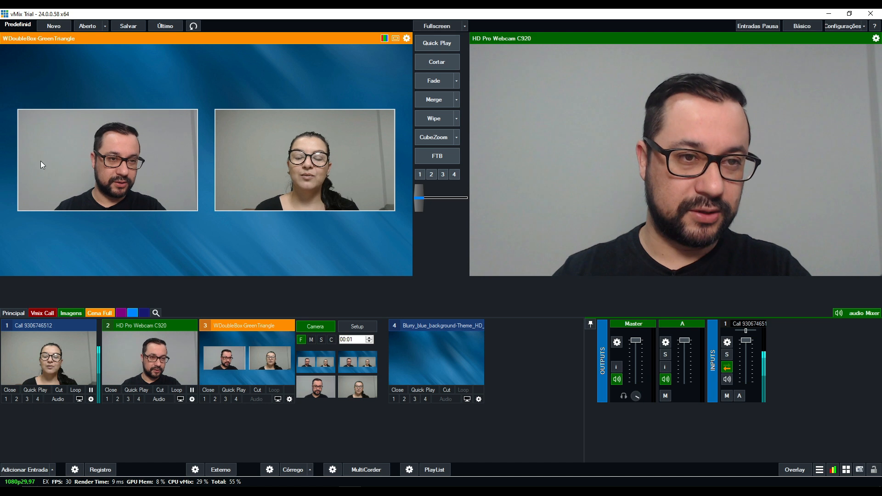
Preview the full-frame Box1 camera view with its zoom and pan settings, and return to the two-box view.
left_click(324, 390)
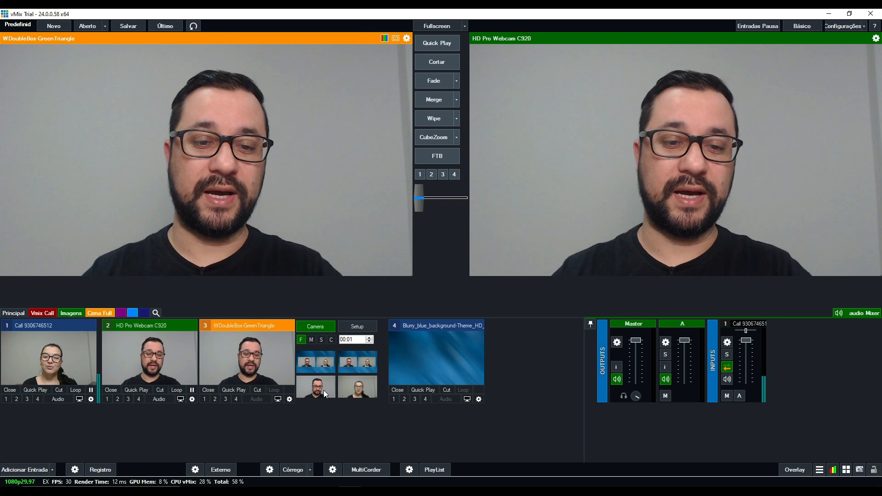
right_click(323, 390)
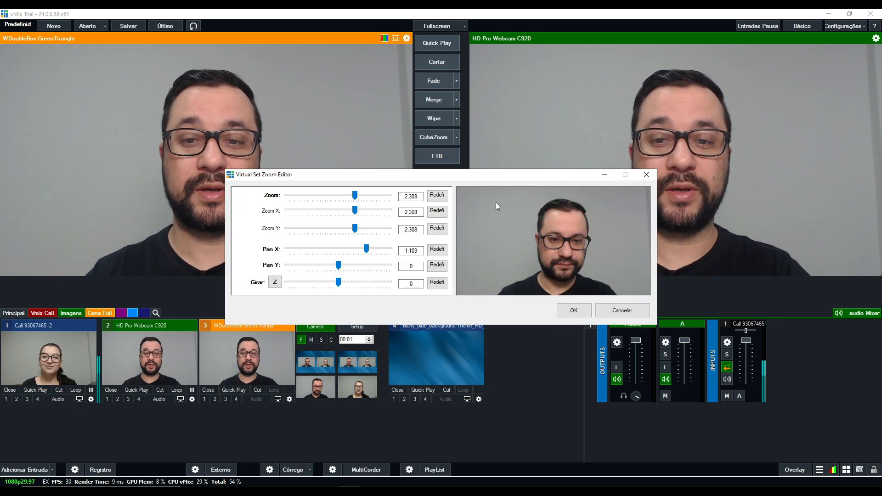
left_click(629, 312)
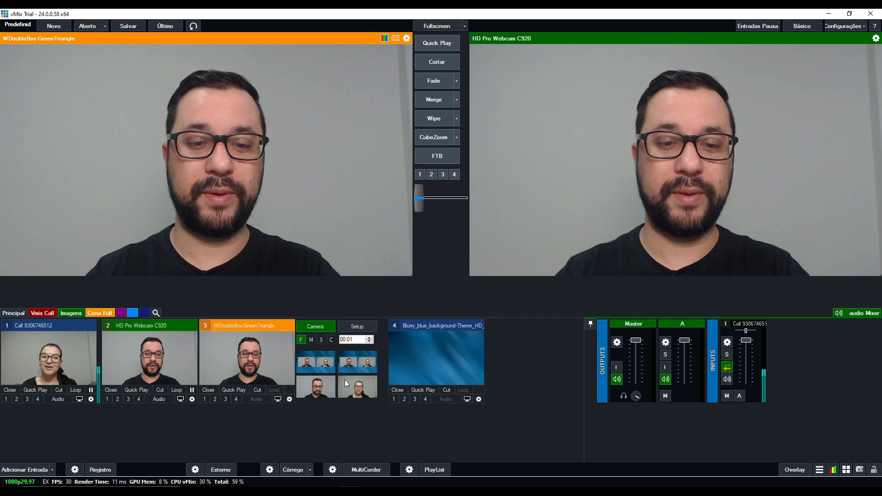
left_click(316, 363)
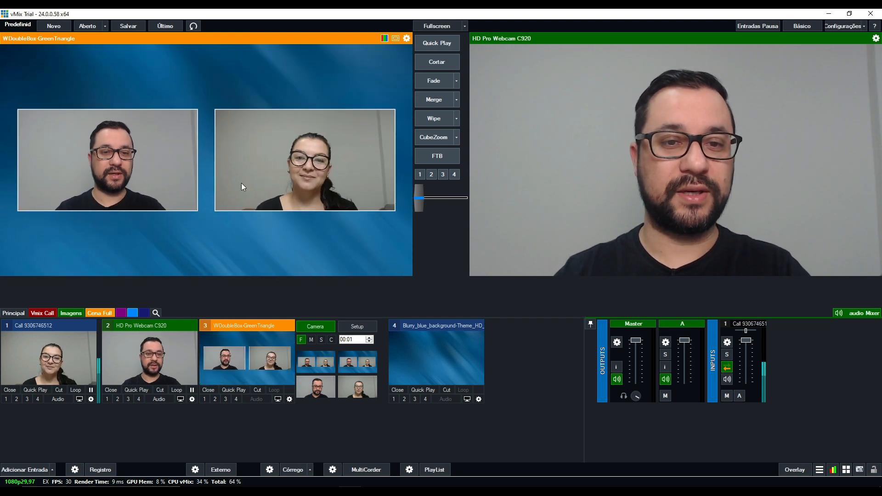
Preview the camera move to Box2's full frame and back, and inspect the layer assignments in the virtual set's input settings.
left_click(360, 386)
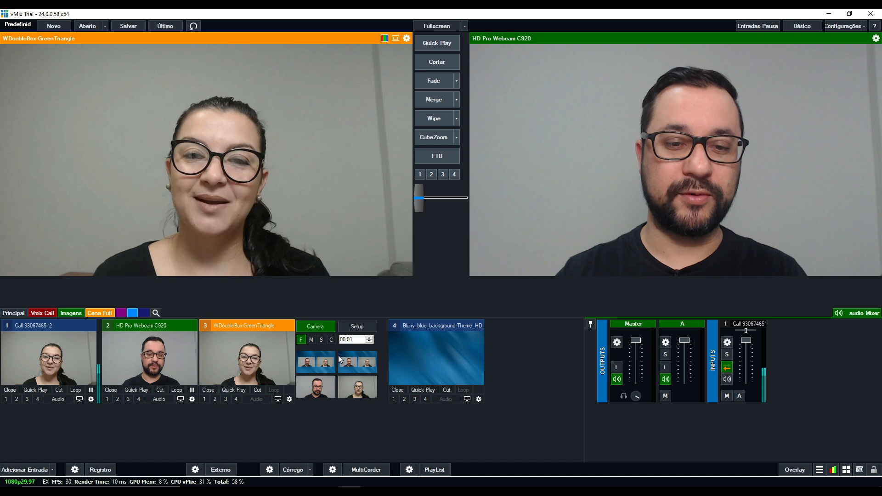
left_click(324, 366)
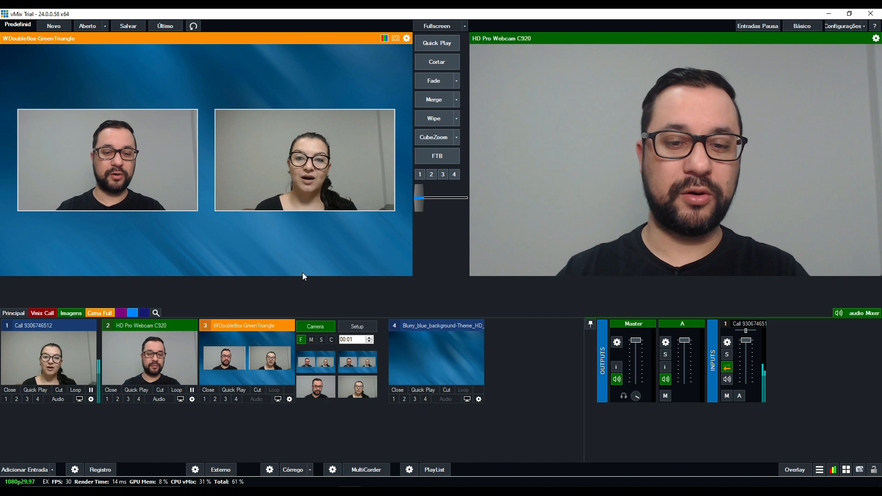
left_click(290, 399)
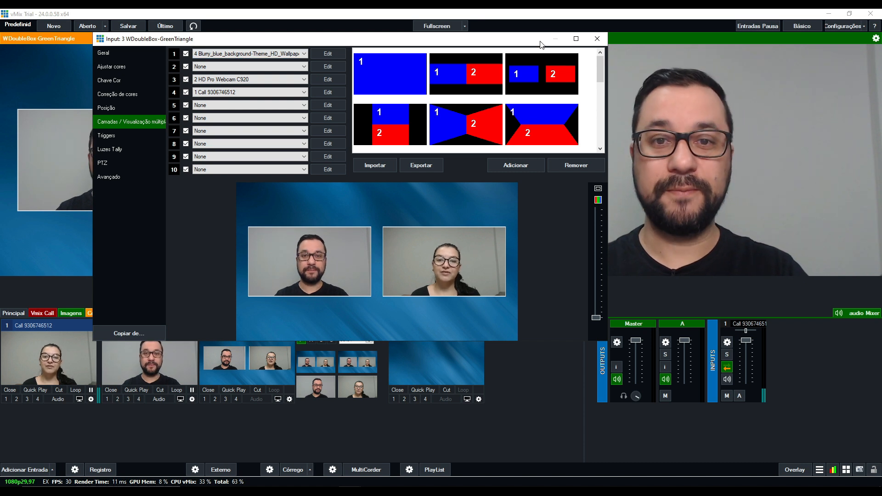
left_click(597, 39)
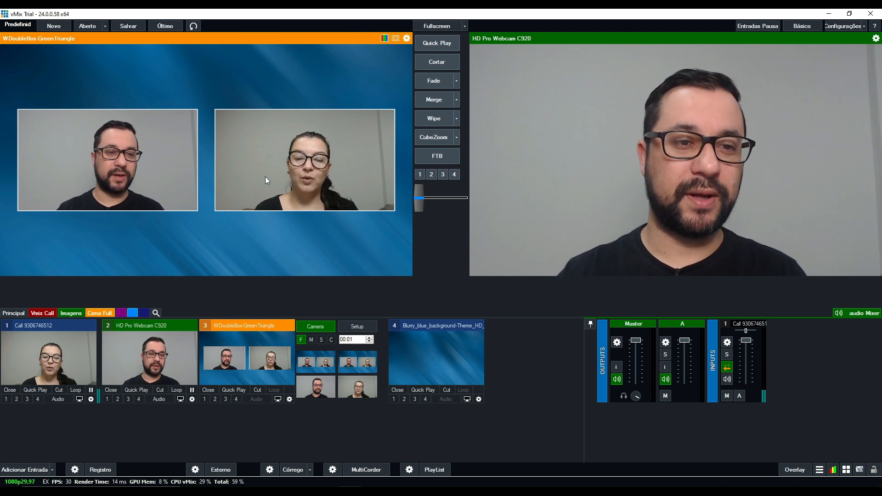
Show Box1 full frame, recheck that camera view's zoom settings without changing them, and move back to the two-box view.
left_click(323, 384)
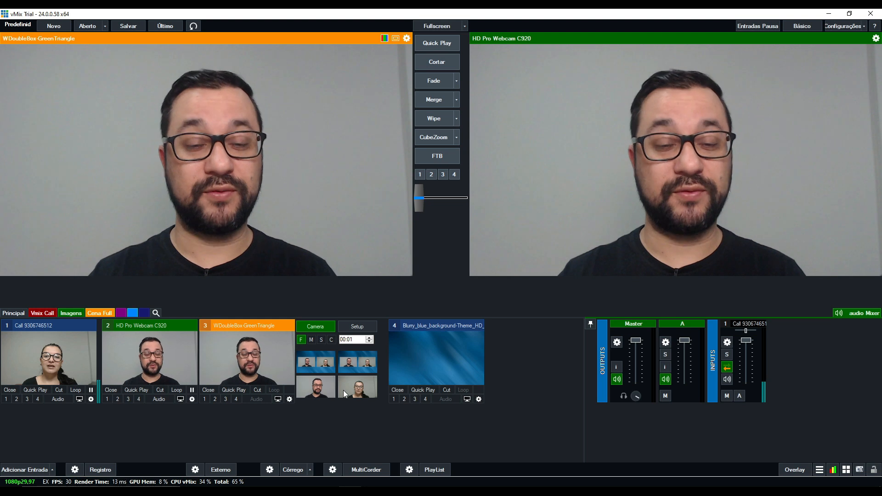
double_click(308, 390)
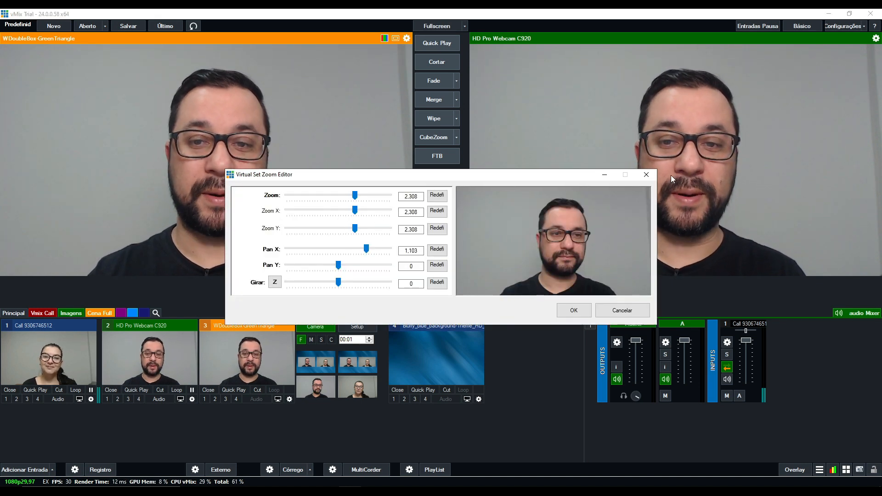
left_click(646, 175)
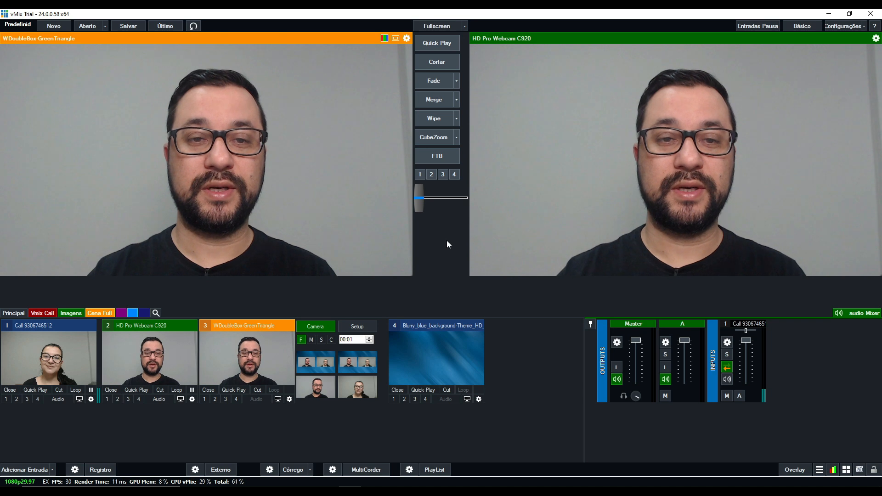
left_click(327, 364)
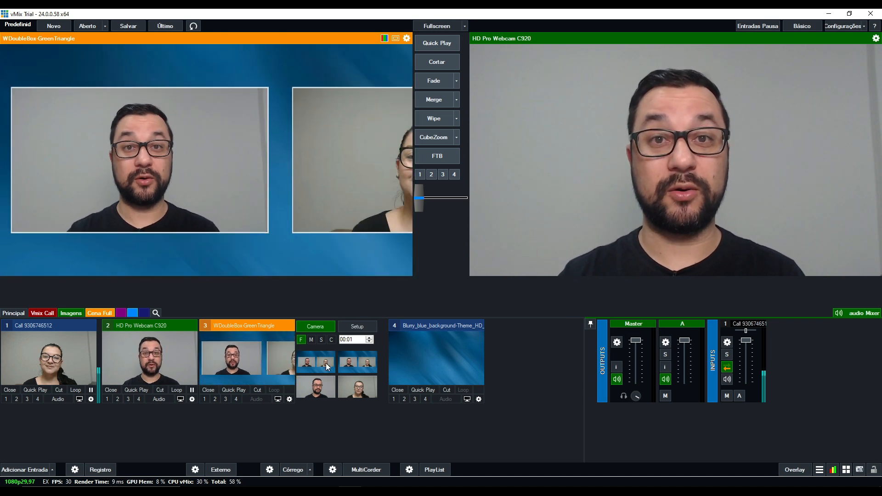